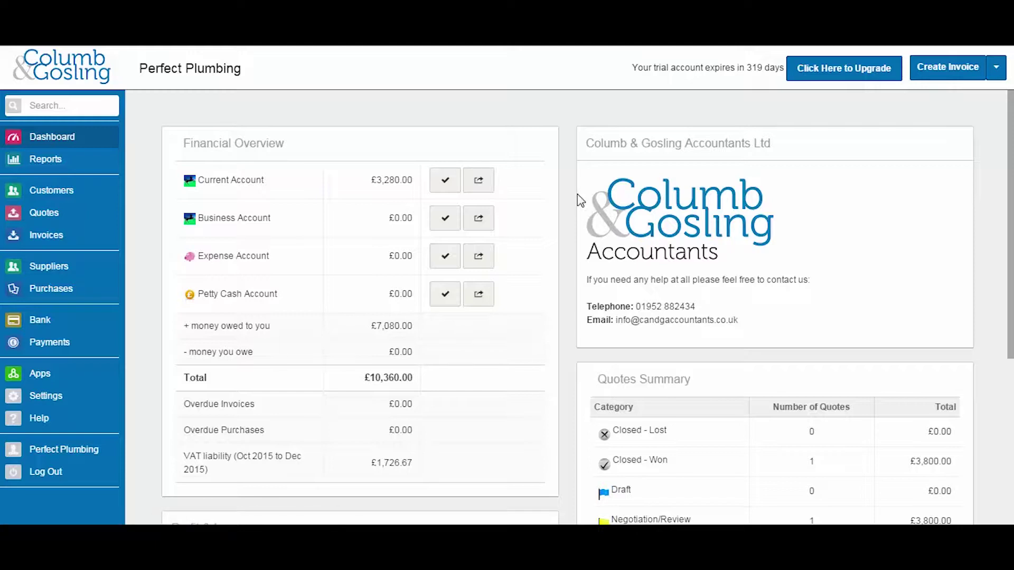
Open the Invoice Options from the configuration settings
click(46, 396)
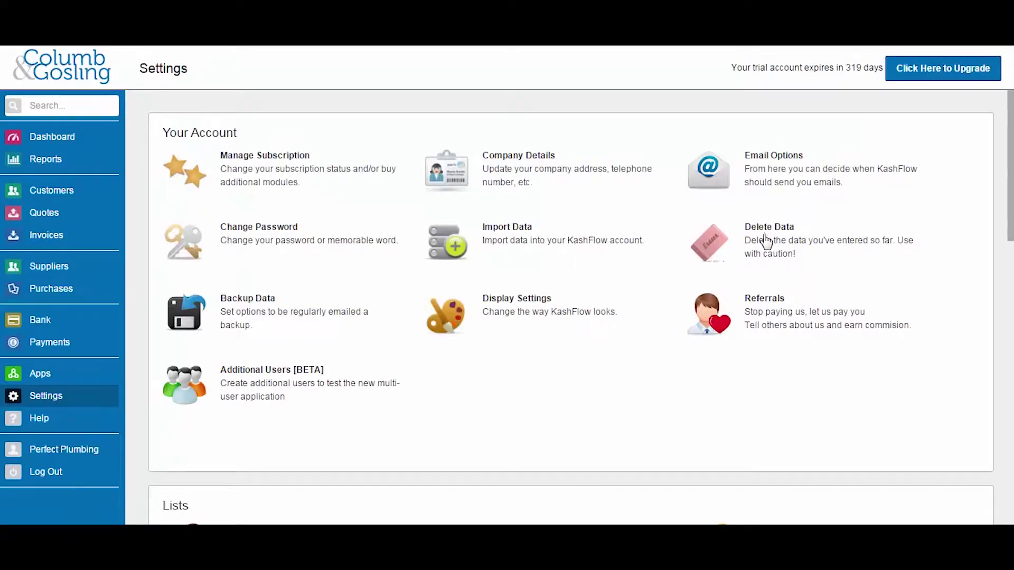
scroll(570, 306, down, 10)
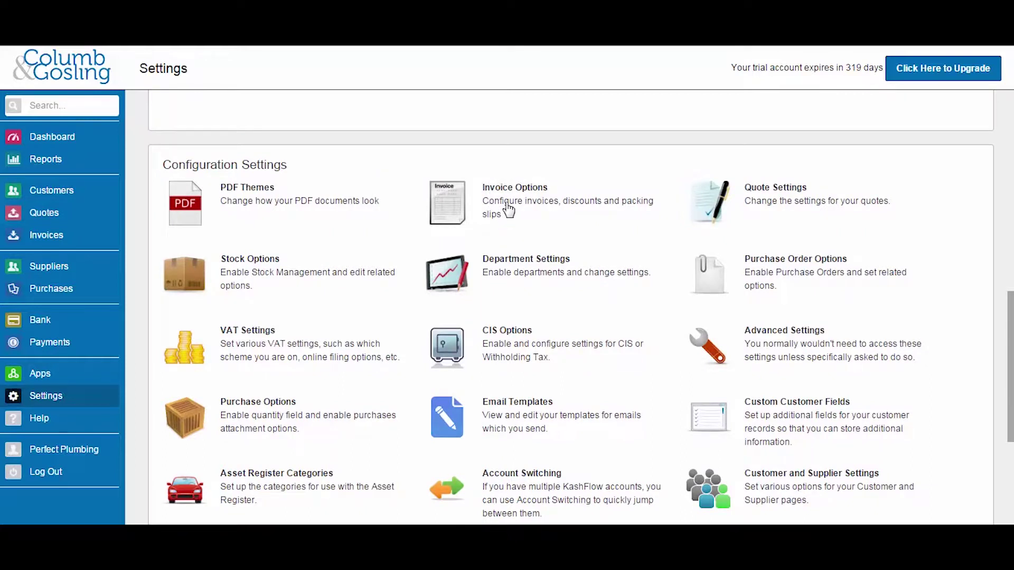
click(508, 210)
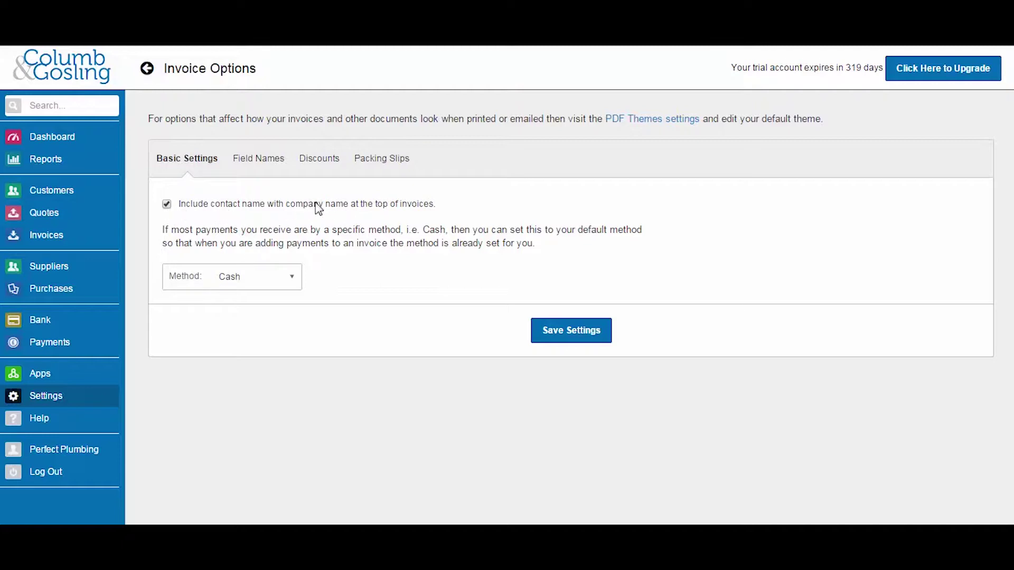
Keep the contact name included at the top of invoices and choose Cash as the default payment method
click(167, 205)
click(167, 205)
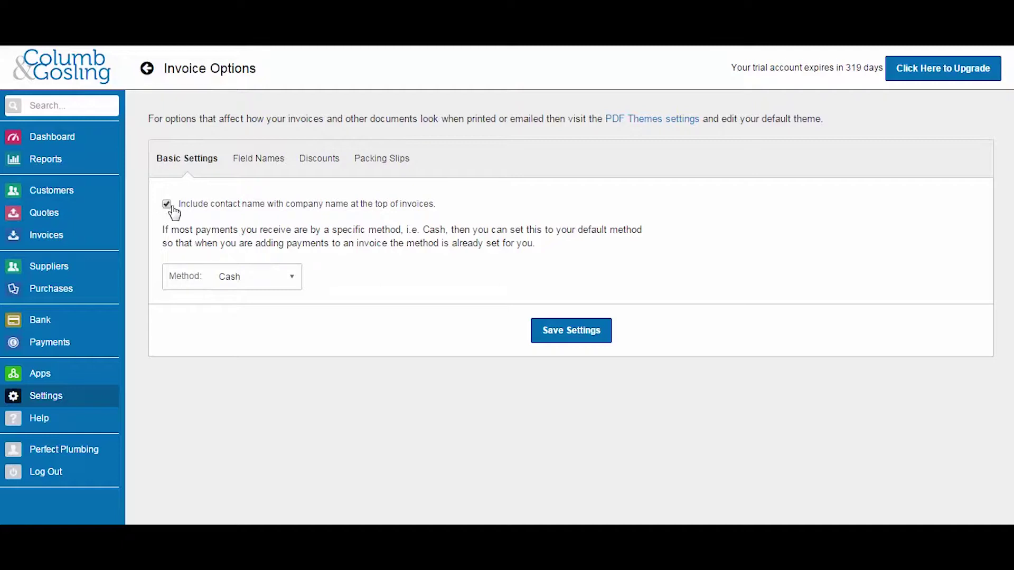
click(297, 283)
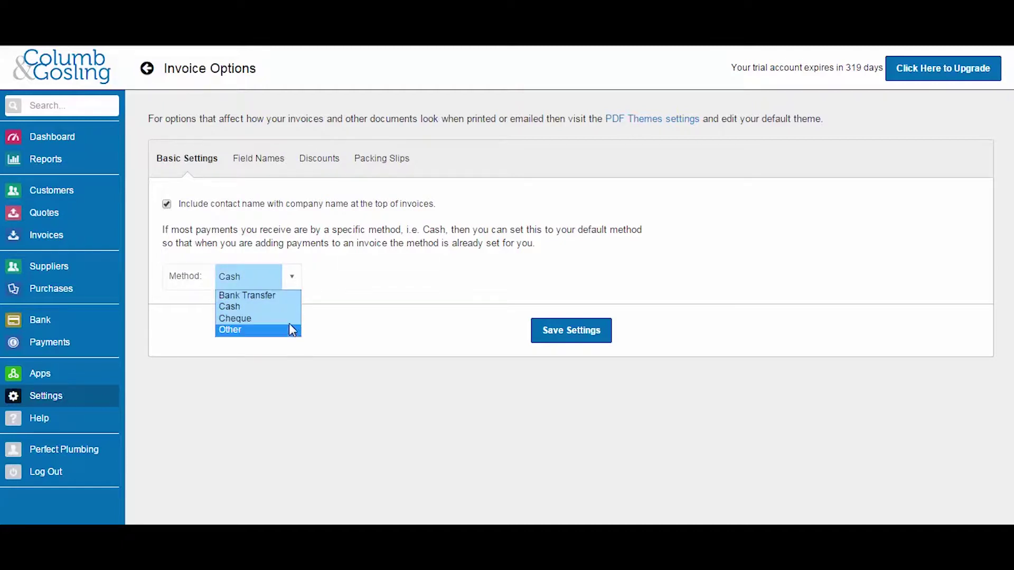
click(280, 307)
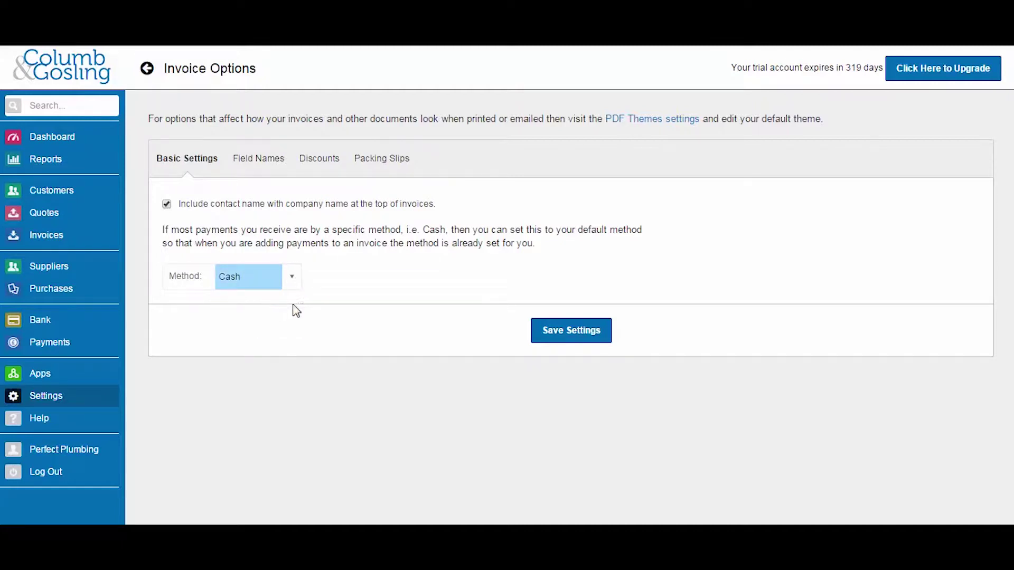
Review the invoice field names for invoice, credit note, customer reference and quantity, including the option to show the reference in invoice lists
click(255, 164)
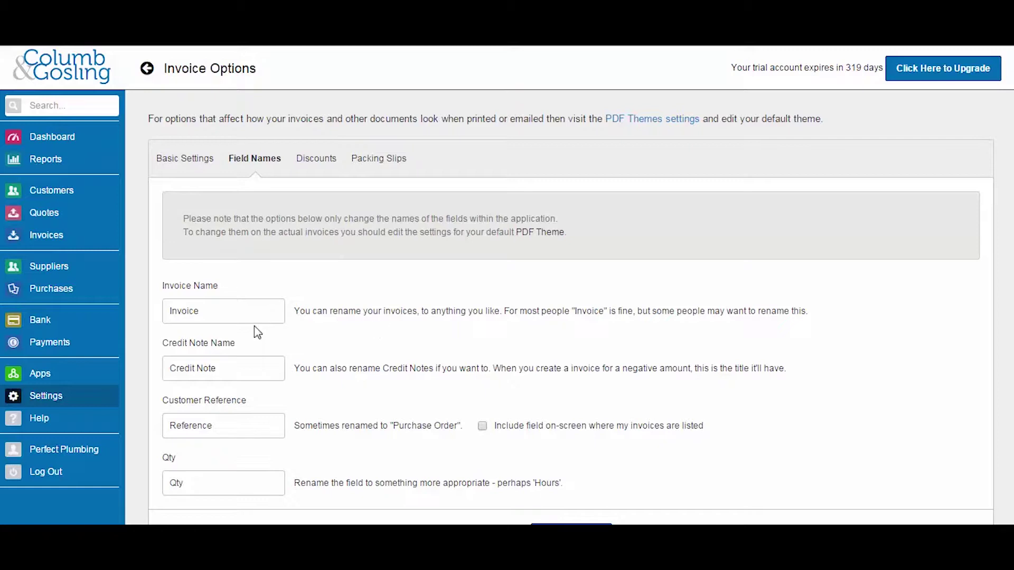
drag(227, 311, 158, 312)
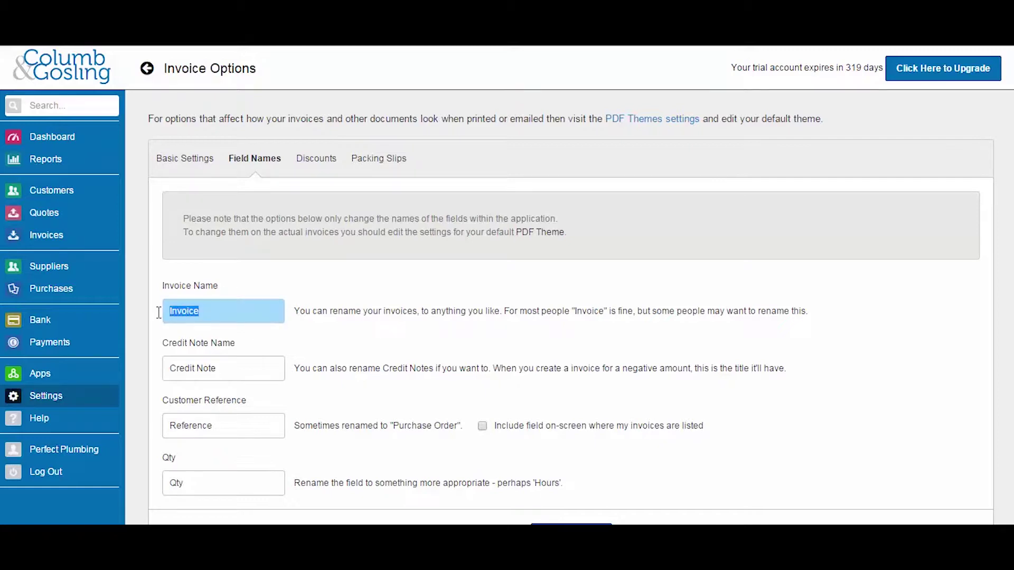
click(243, 370)
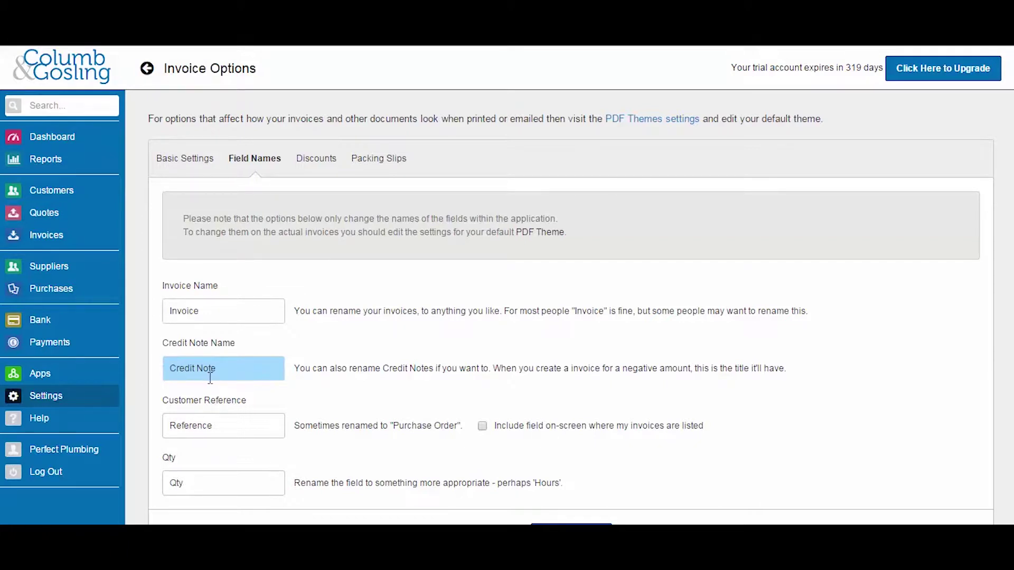
click(233, 391)
scroll(235, 397, down, 1)
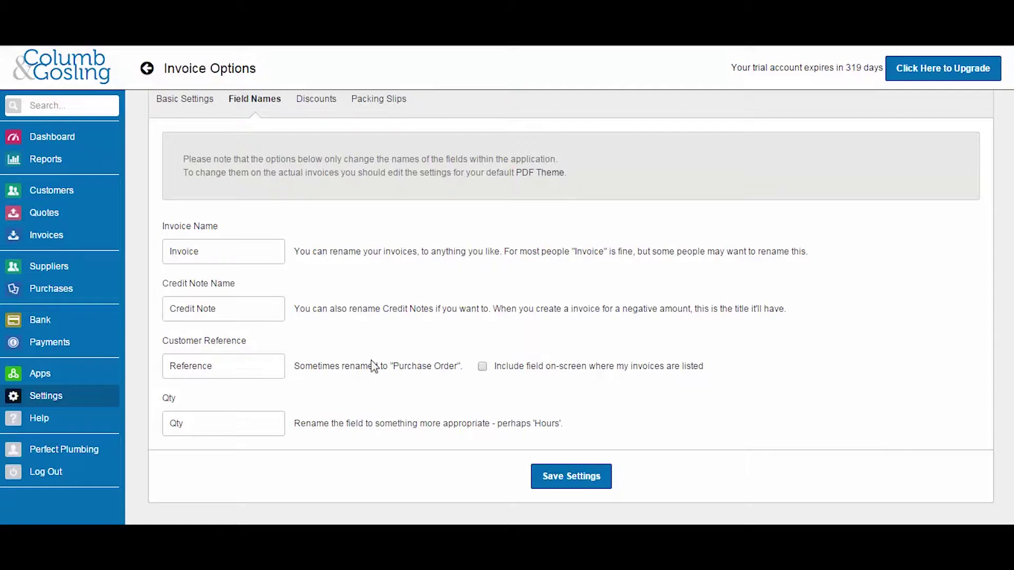
click(239, 362)
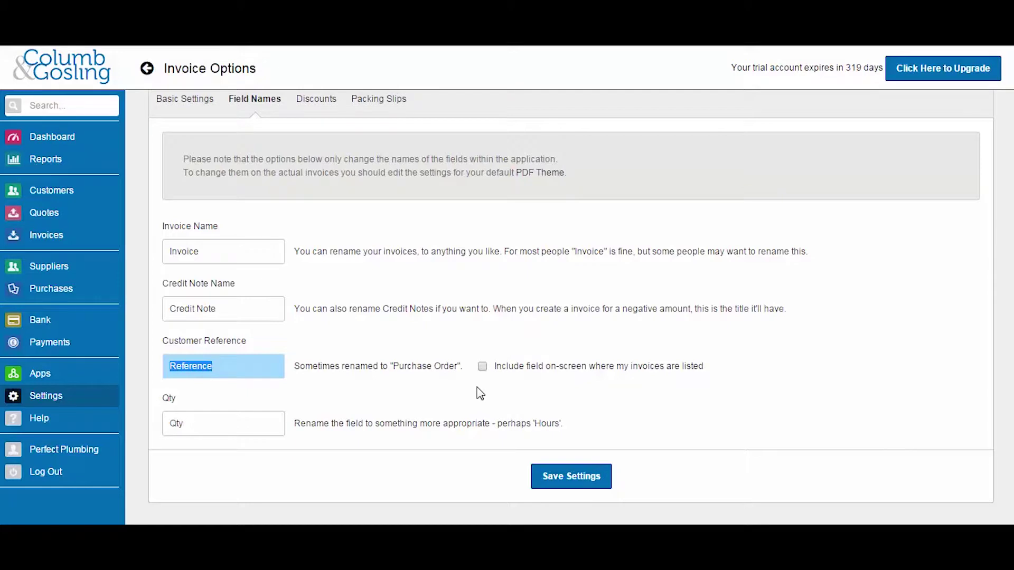
click(482, 367)
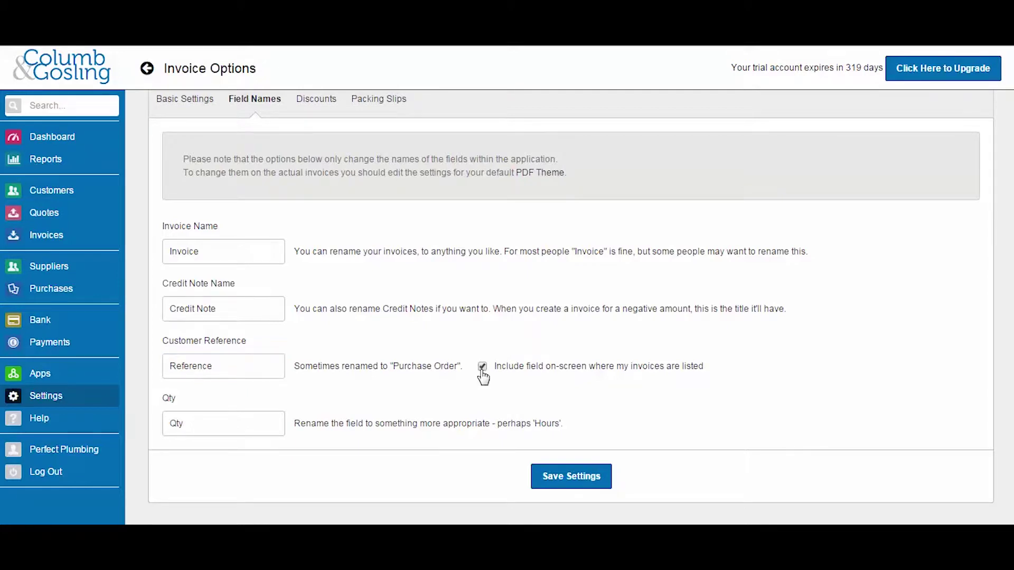
click(482, 369)
click(203, 422)
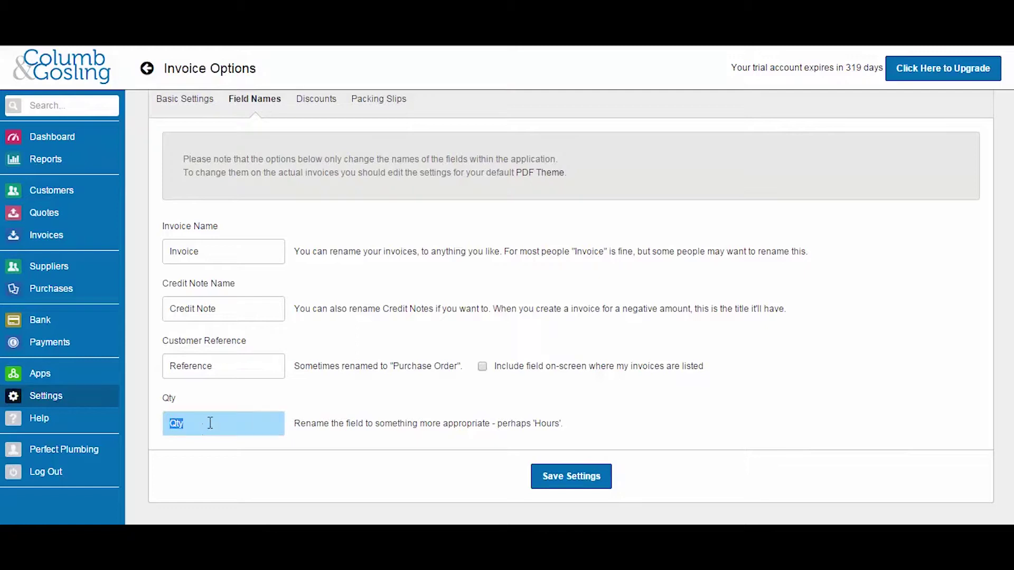
Set customer discounts on invoices to Manual
click(316, 100)
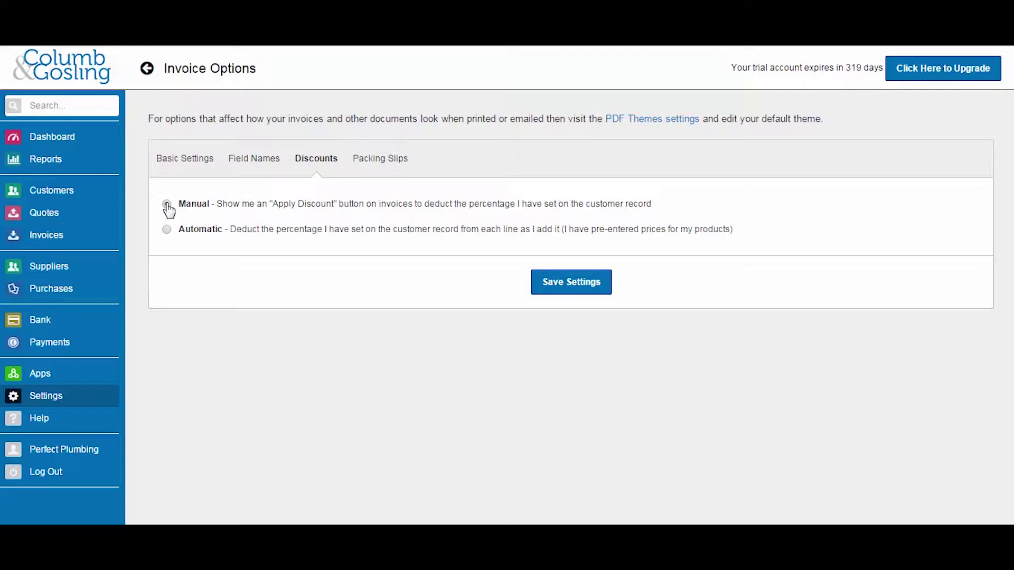
click(166, 205)
Review the packing slip button and line ordering choices, keeping Same as Invoice, and save the invoice options
click(374, 162)
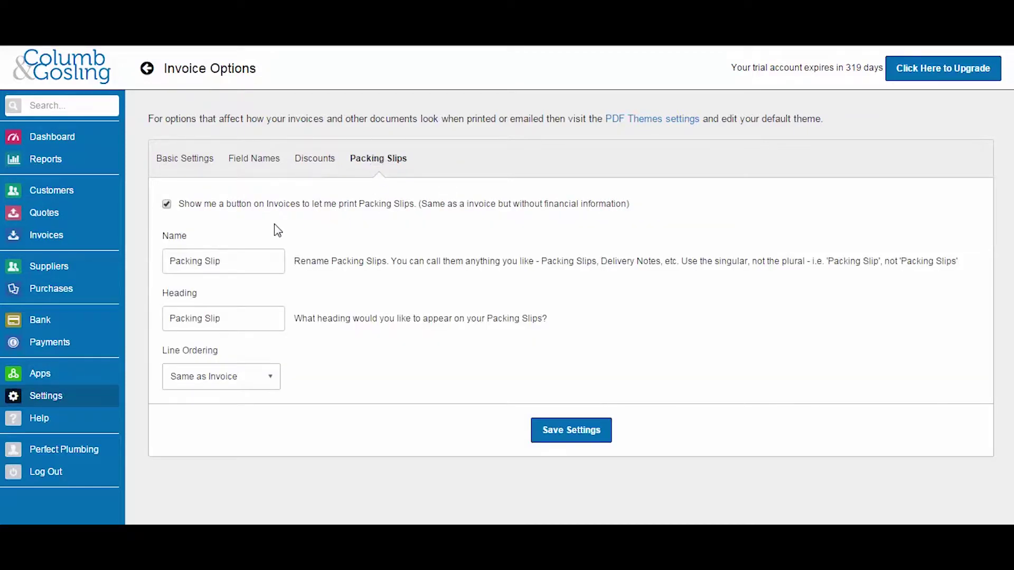
click(166, 204)
click(167, 206)
click(252, 383)
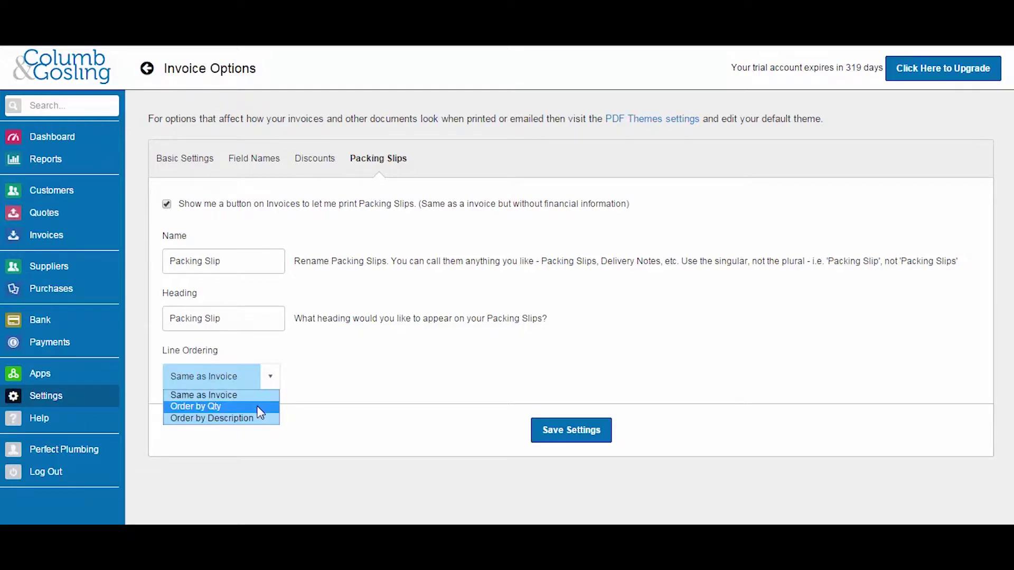
click(308, 355)
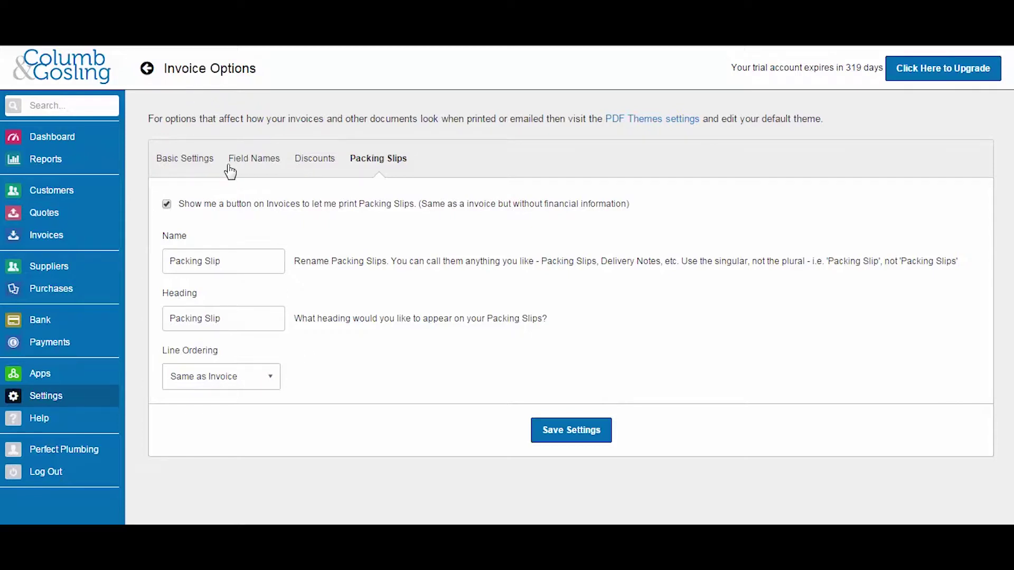
click(560, 436)
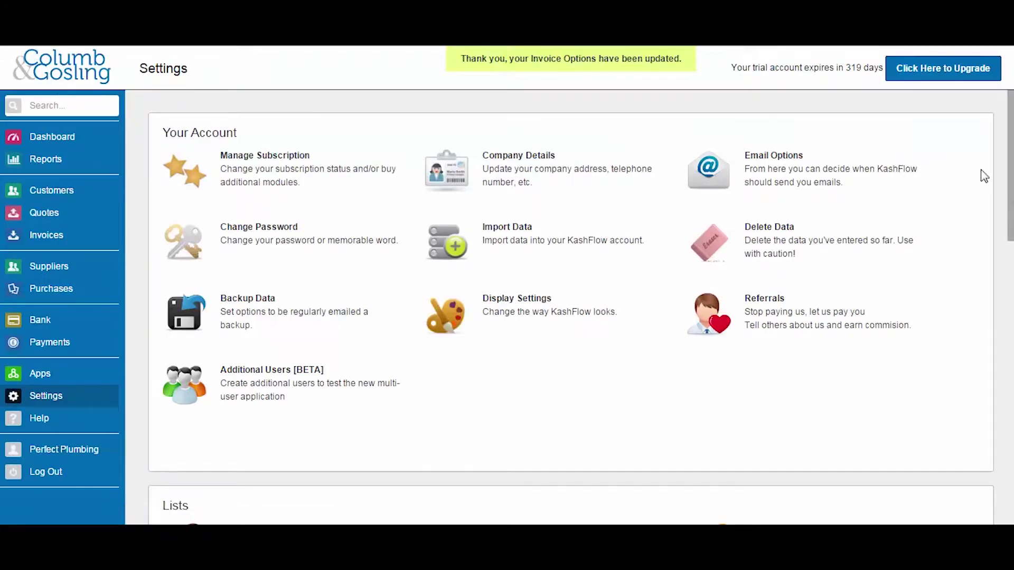
Open the default invoice email template for editing from the configuration settings
scroll(1010, 141, down, 4)
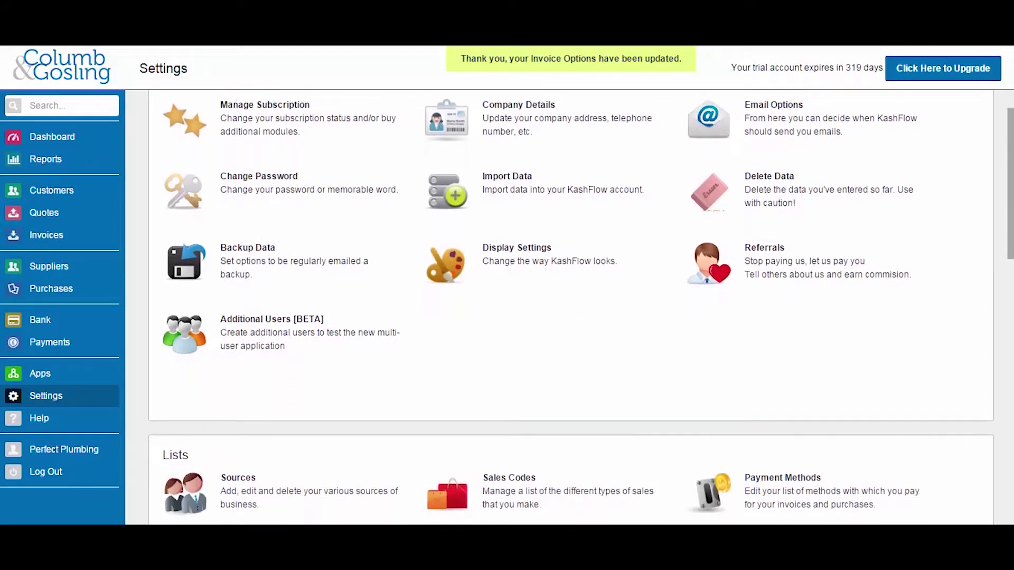
scroll(581, 307, down, 5)
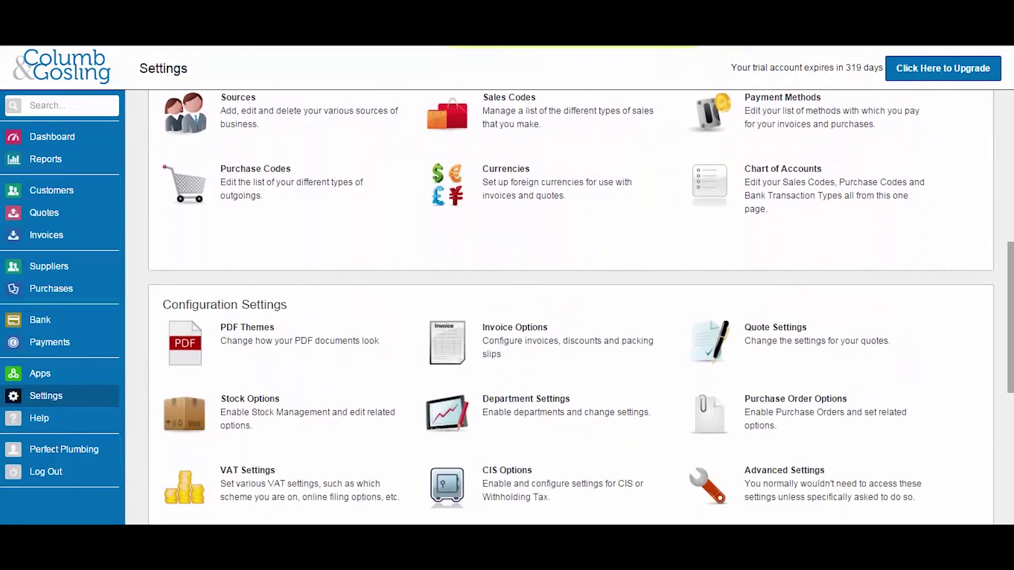
scroll(859, 373, down, 2)
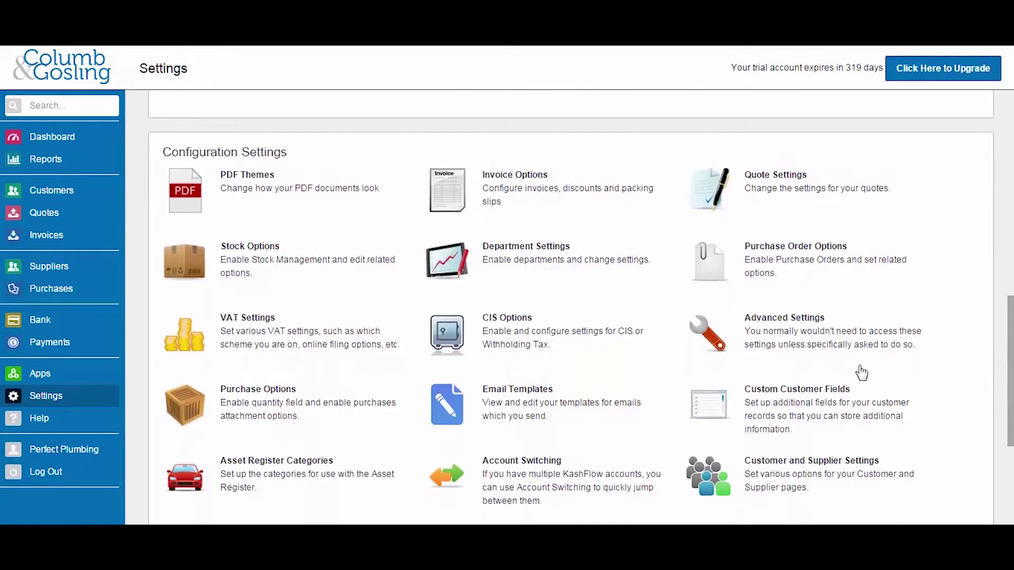
click(520, 408)
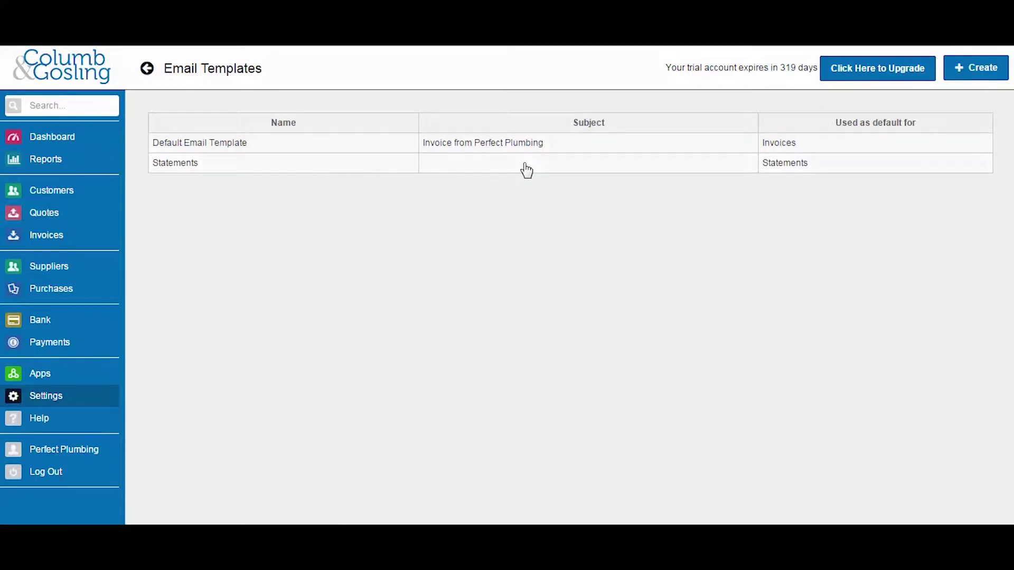
click(494, 151)
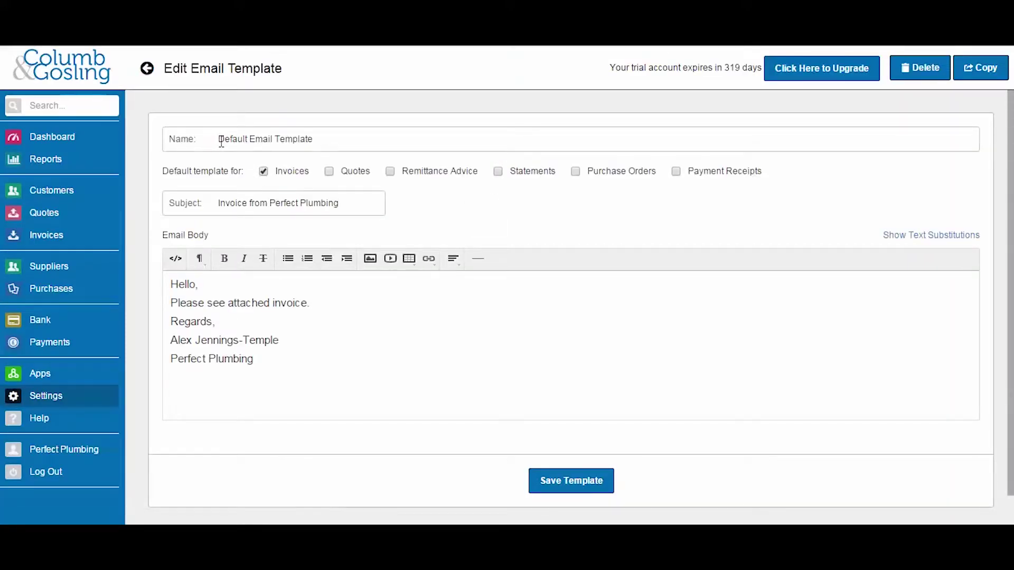
Rename the email template as Invoice and keep its subject line
drag(221, 141, 333, 138)
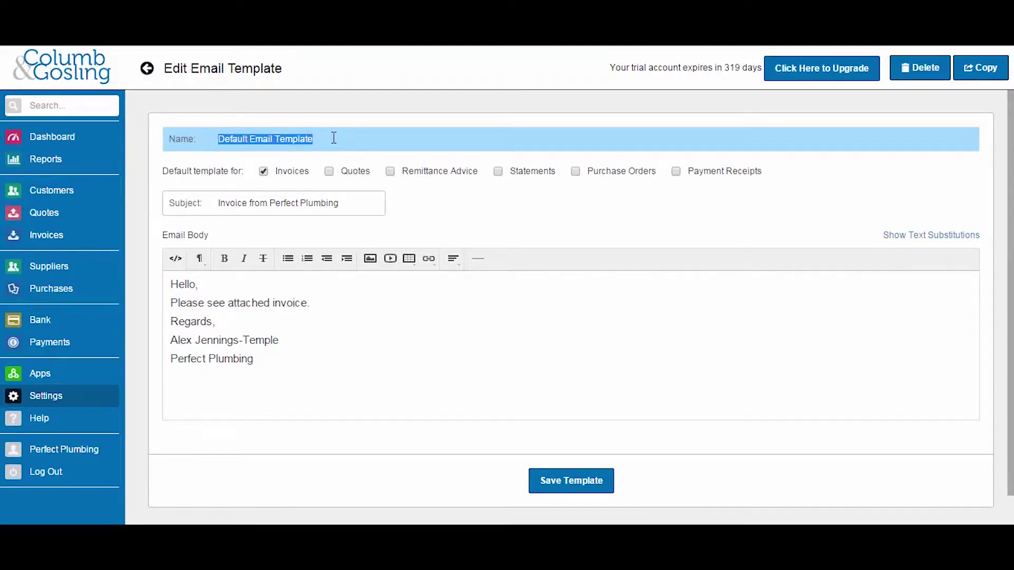
text(Invoice)
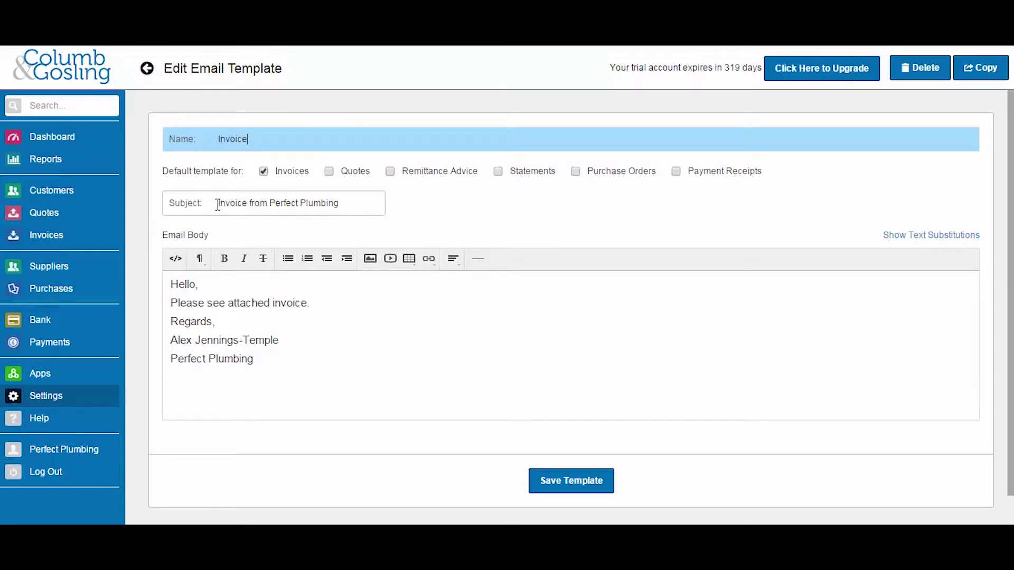
drag(217, 205, 373, 206)
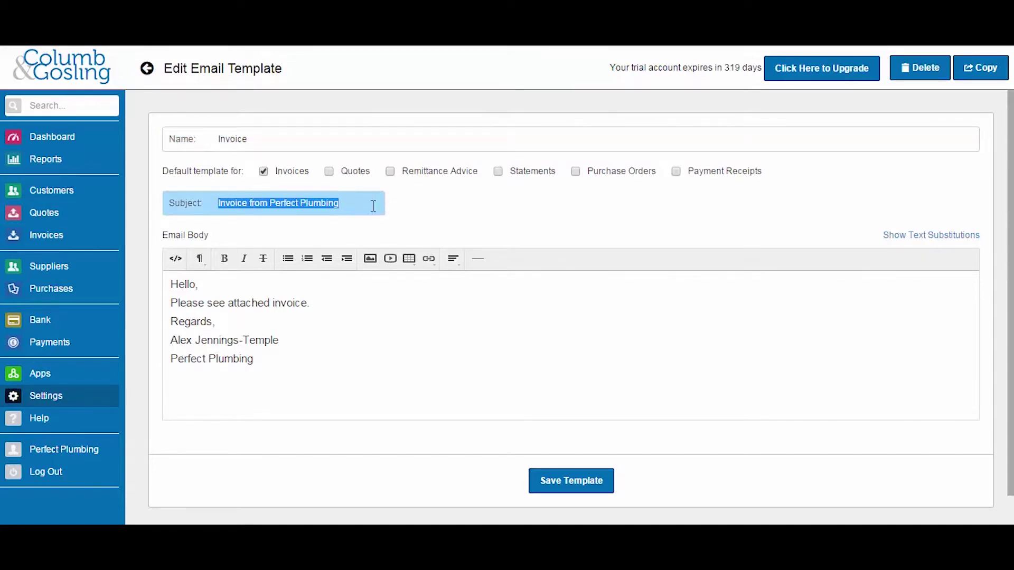
click(422, 218)
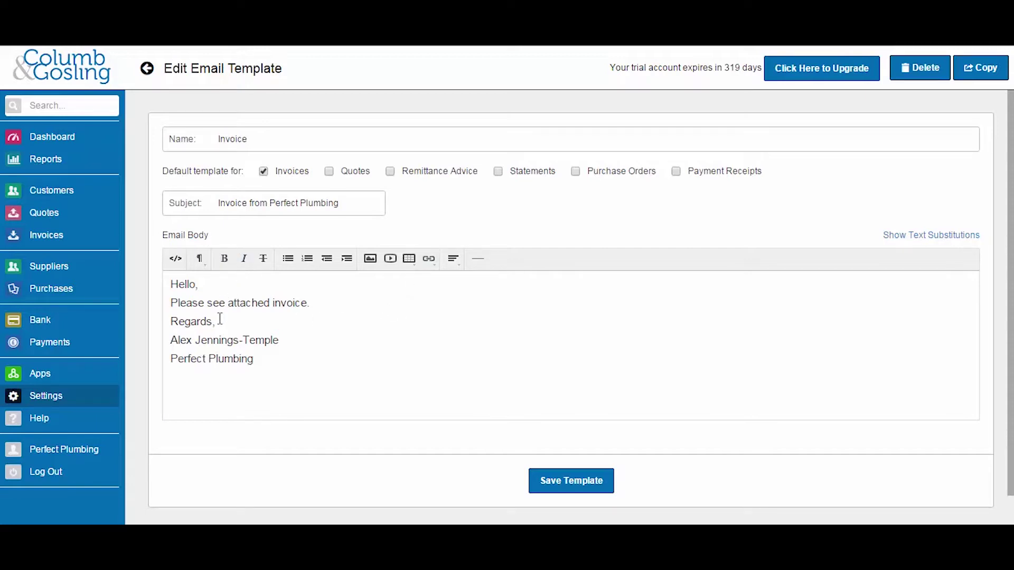
Replace the comma after "Hello" in the email body with the [CONTACT] code copied from the text substitutions
click(212, 288)
click(908, 236)
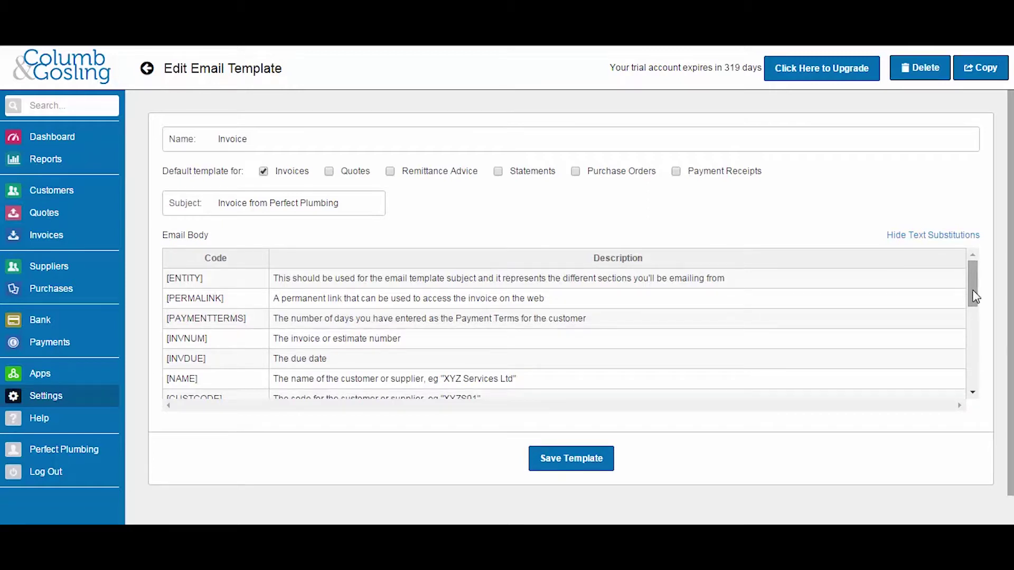
drag(975, 297, 976, 342)
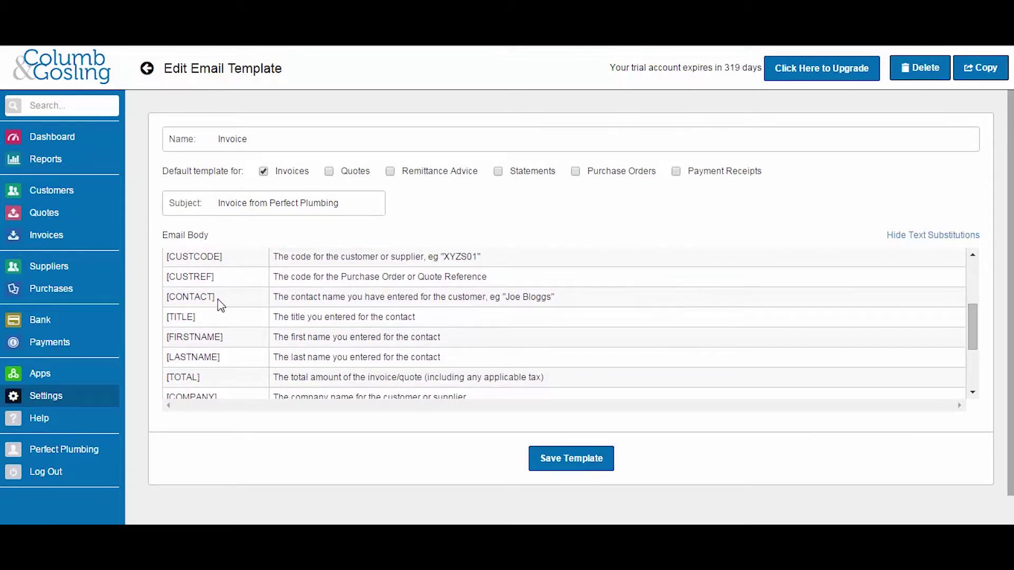
drag(216, 299, 166, 297)
key(ctrl+c)
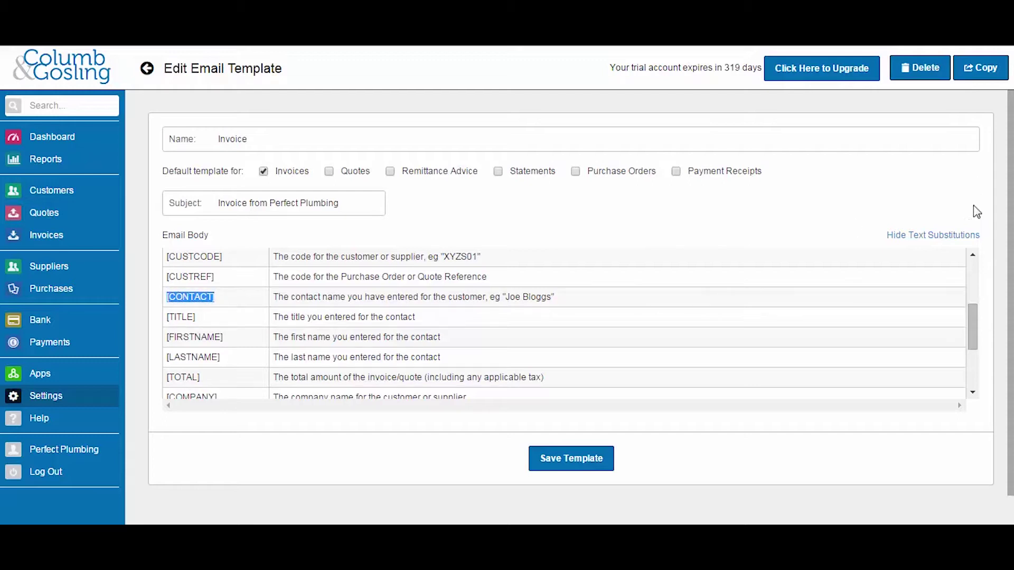
click(962, 235)
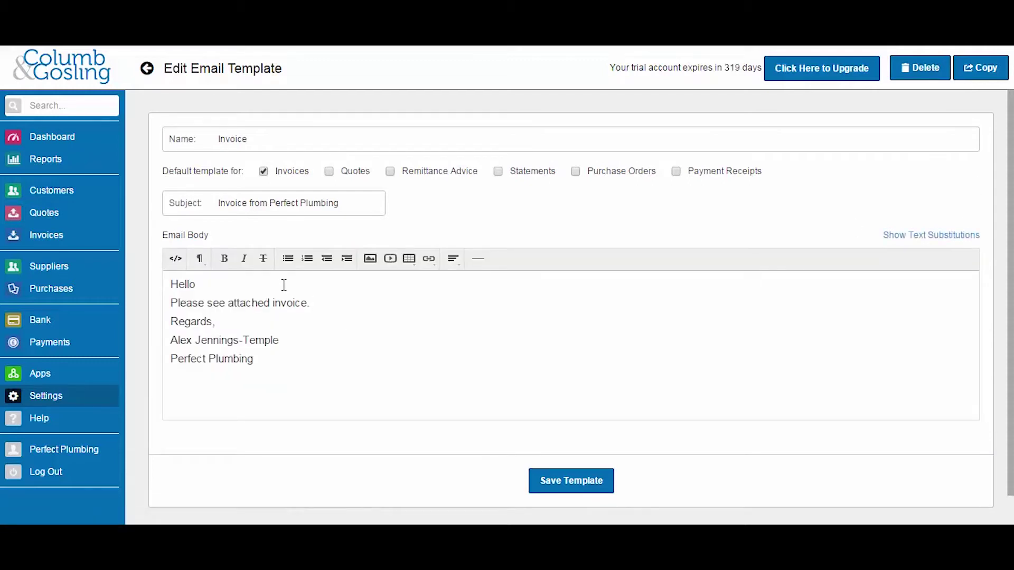
key(ctrl+v)
Extend the email body's invoice sentence with "number" followed by the [INVNUM] code copied from the text substitutions
text(um)
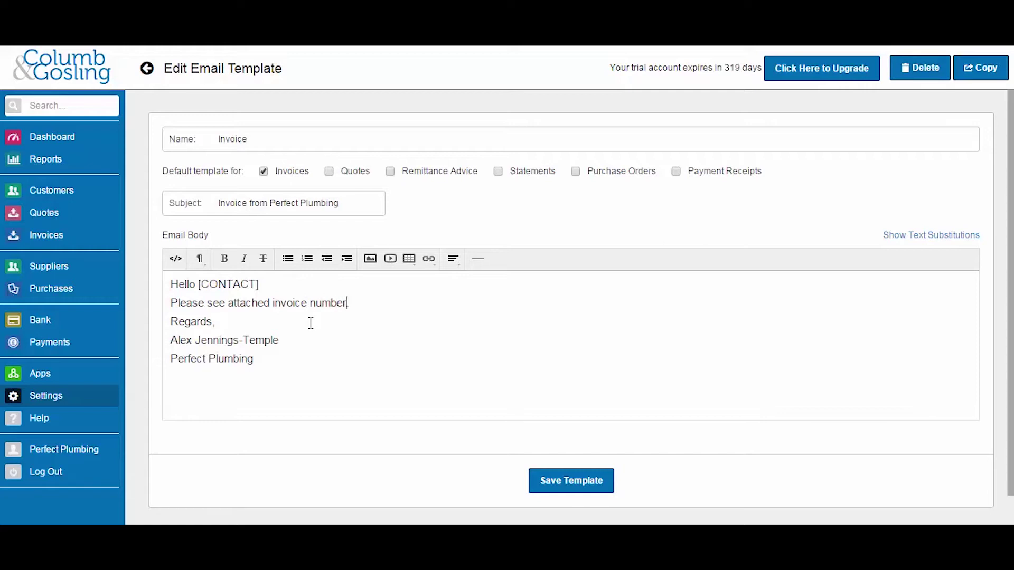
click(969, 235)
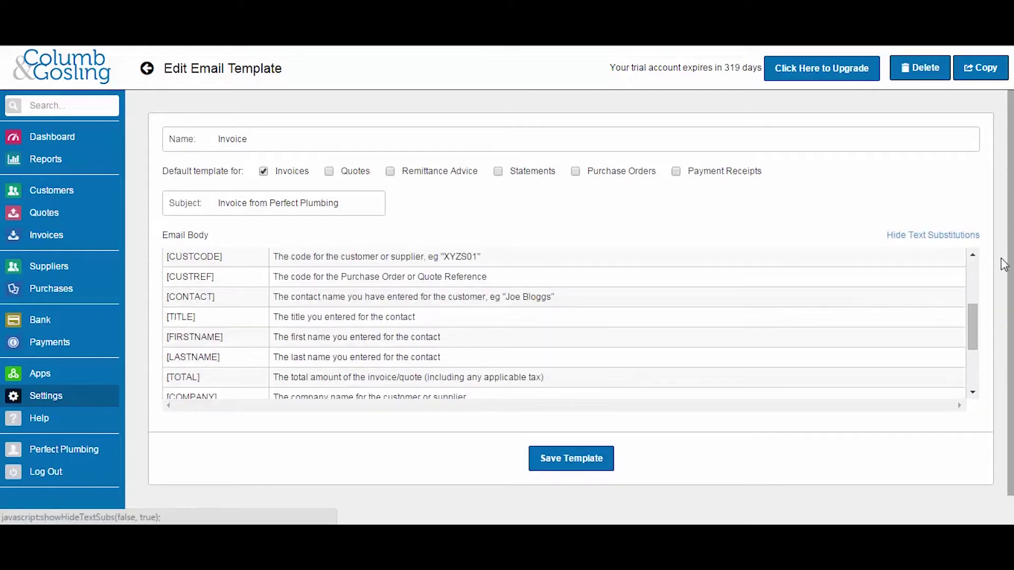
scroll(973, 317, up, 3)
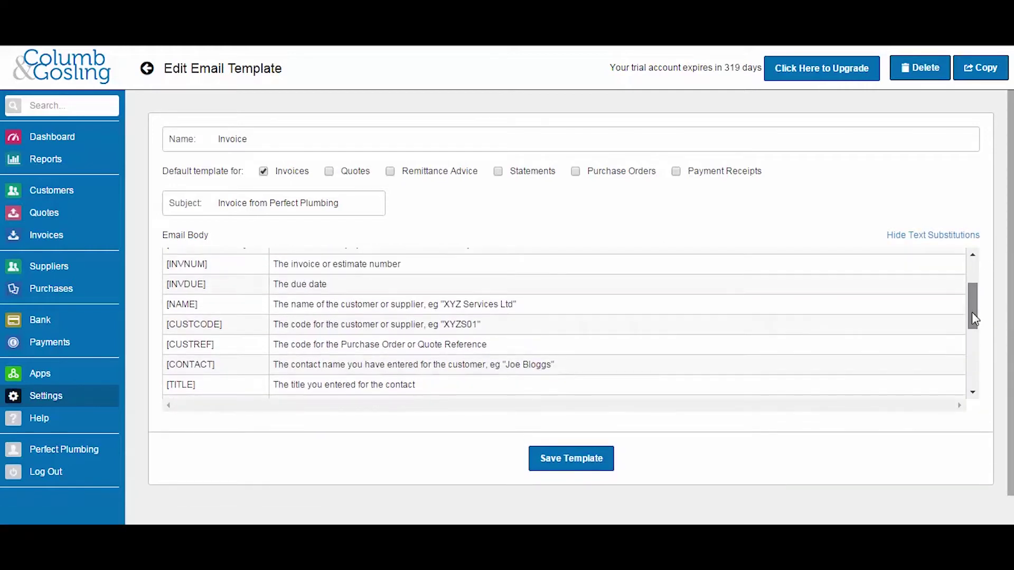
scroll(971, 308, up, 1)
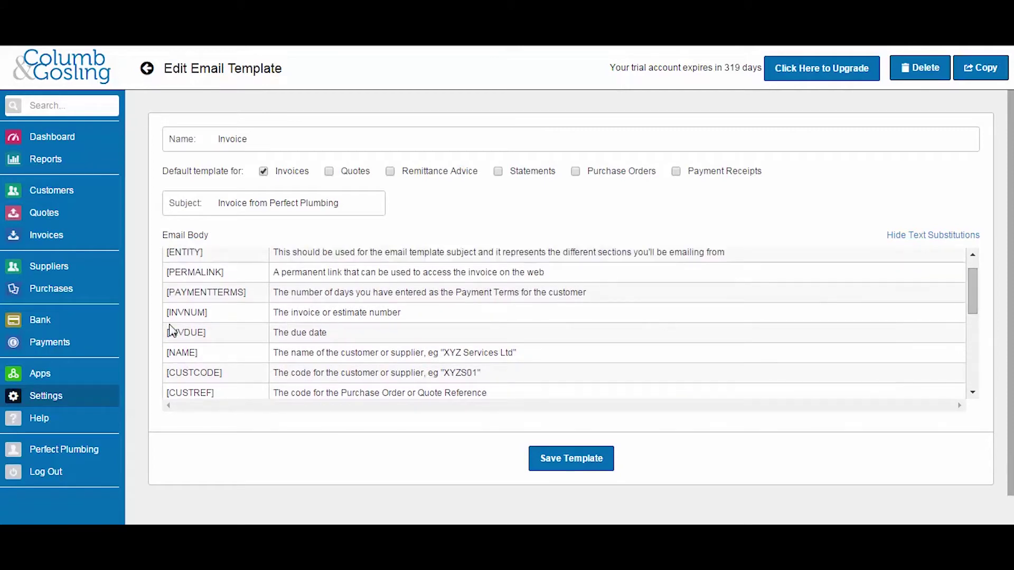
drag(211, 316, 159, 315)
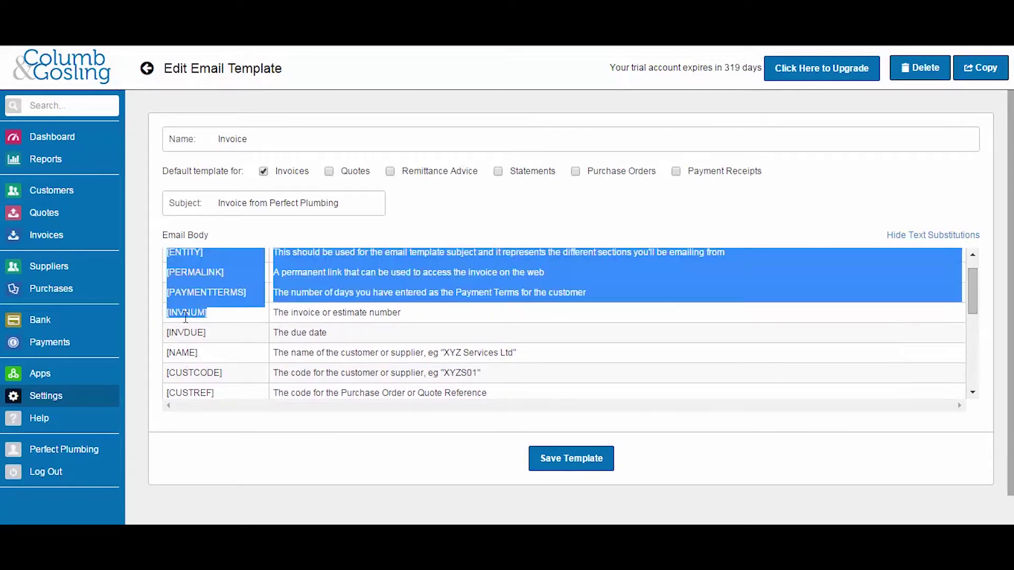
drag(219, 325, 180, 314)
key(ctrl+c)
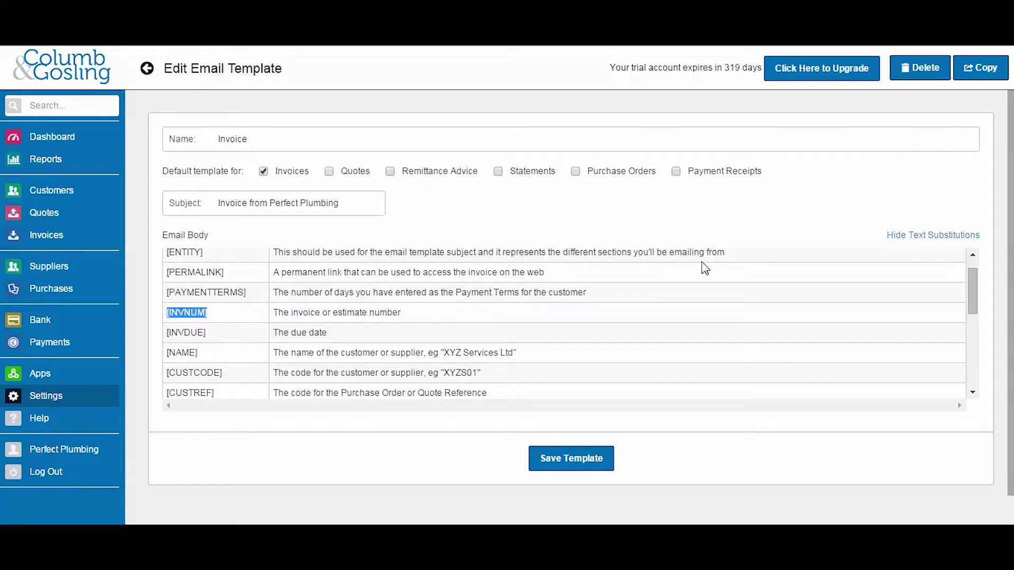
click(911, 235)
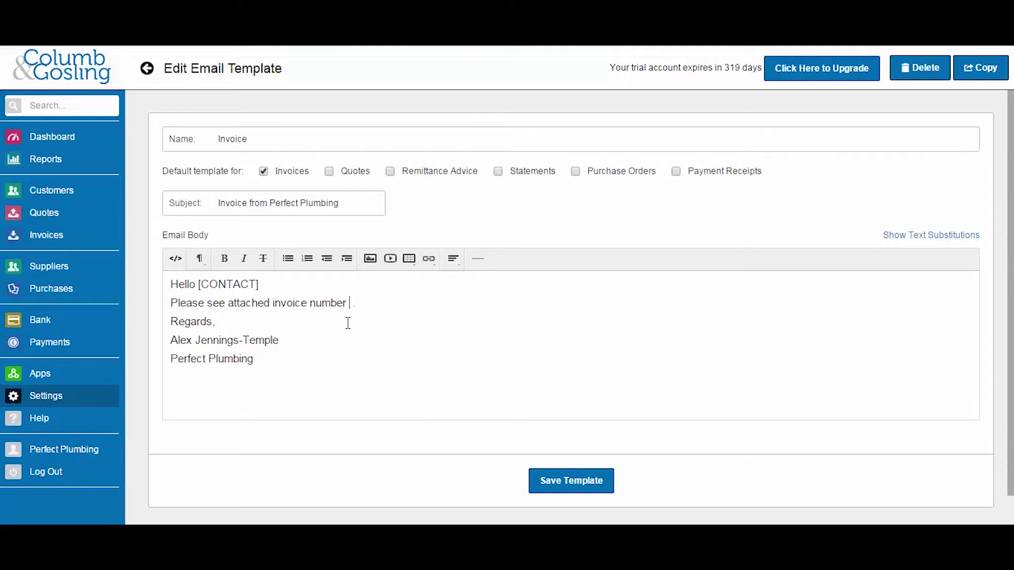
key(ctrl+v)
Add "for [TOTAL]" after [INVNUM] in the email body, using the code from the text substitutions, and save the template
click(894, 235)
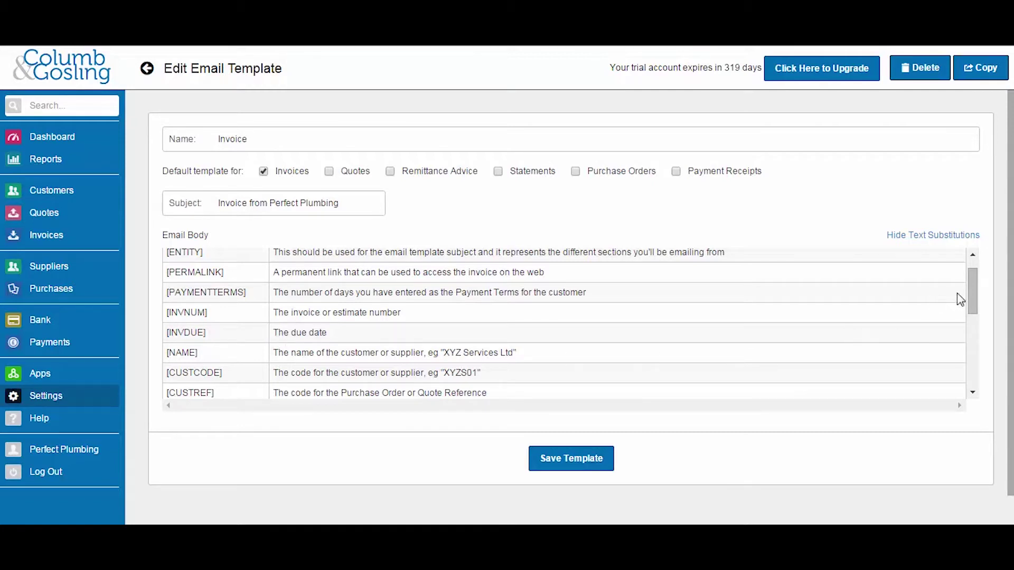
drag(975, 296, 984, 347)
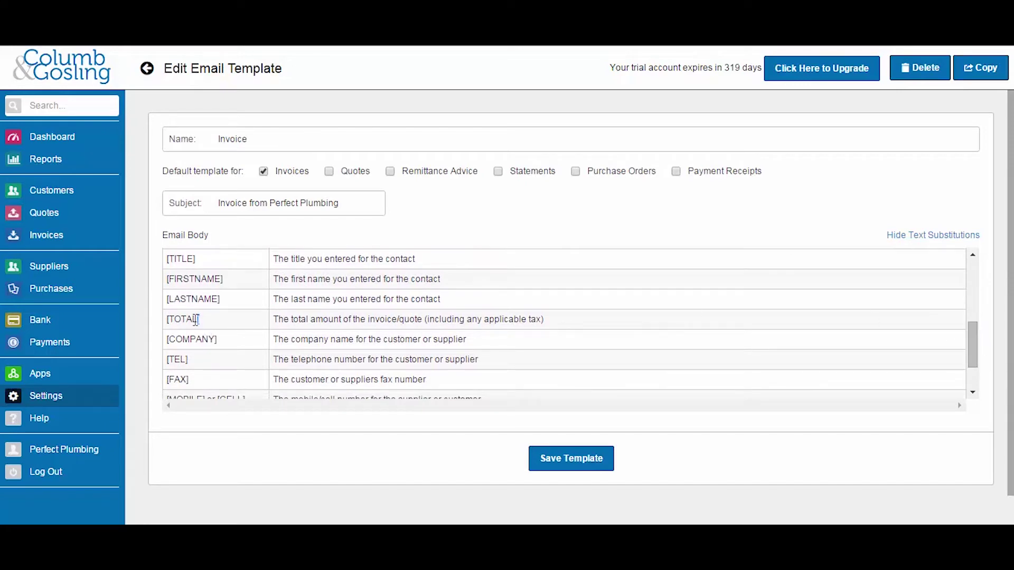
drag(200, 320, 167, 320)
click(912, 237)
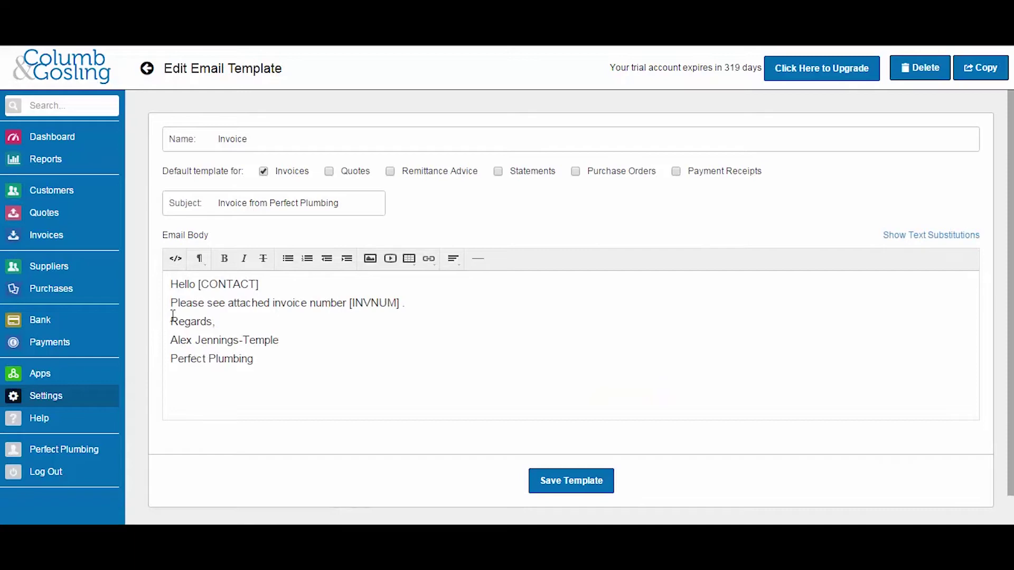
click(401, 305)
text(for [TOTAL])
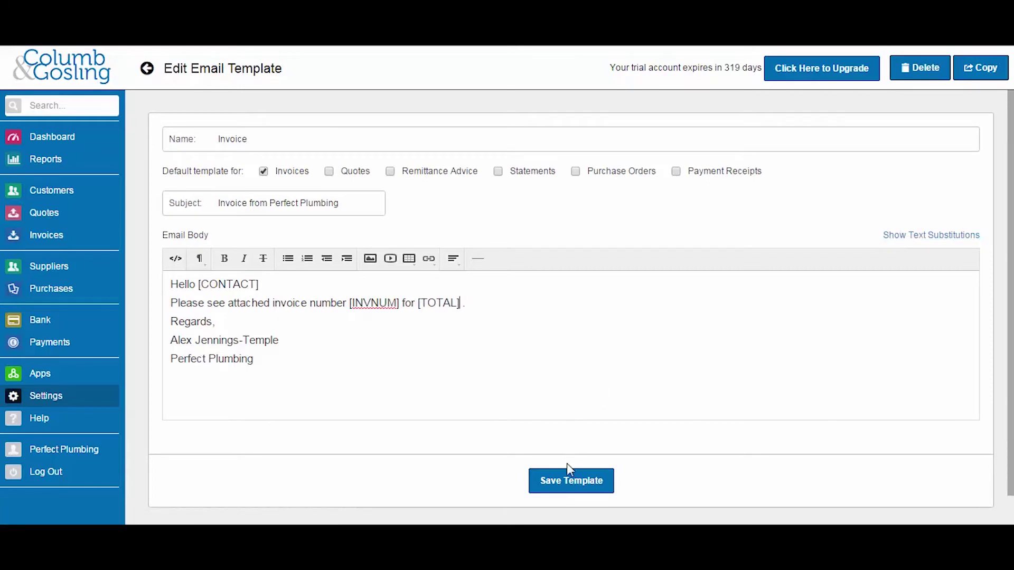
click(562, 488)
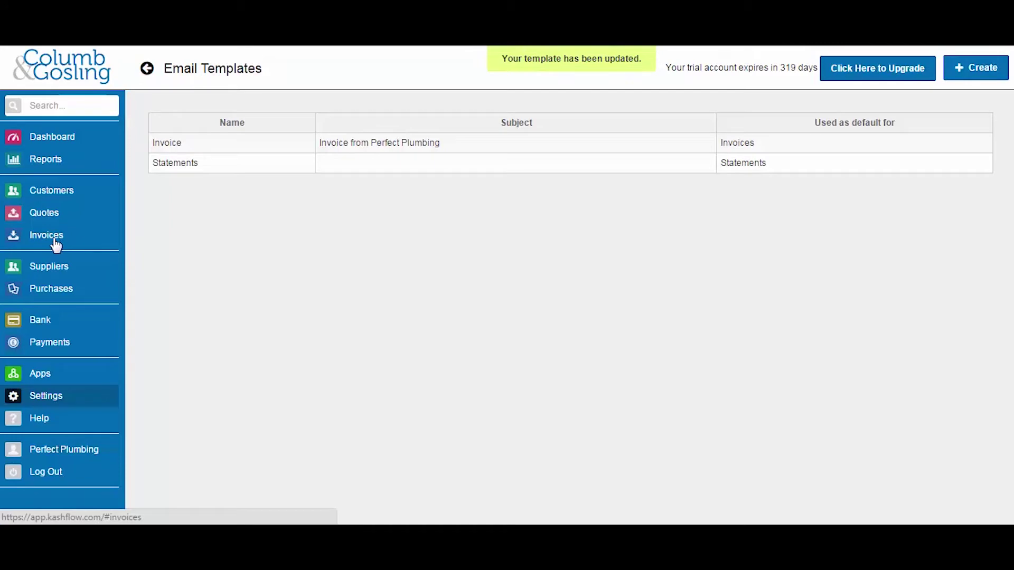
Open the options of customer Allied Radio and review the default email template choices, keeping Invoice
click(45, 195)
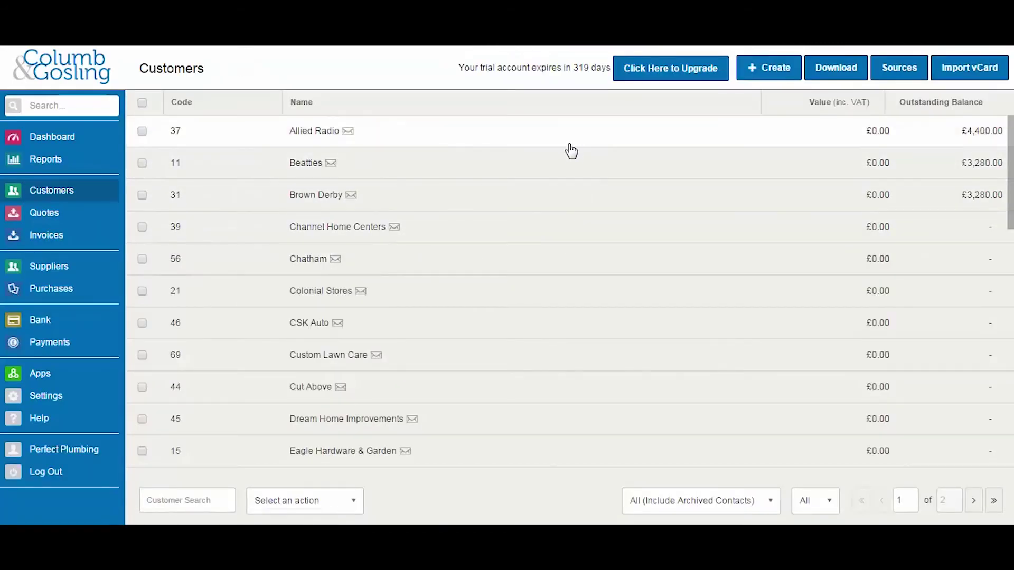
click(570, 143)
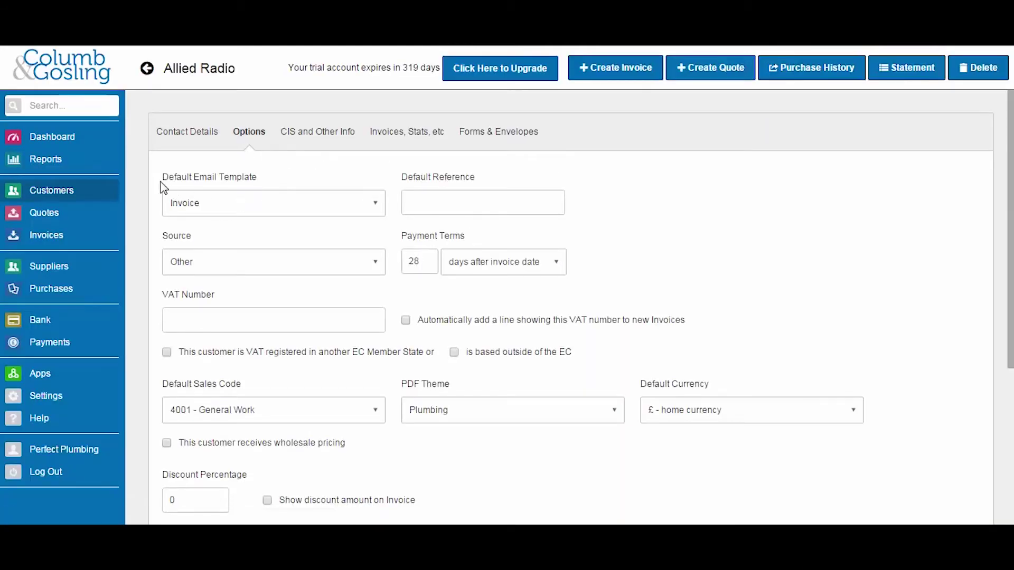
click(377, 206)
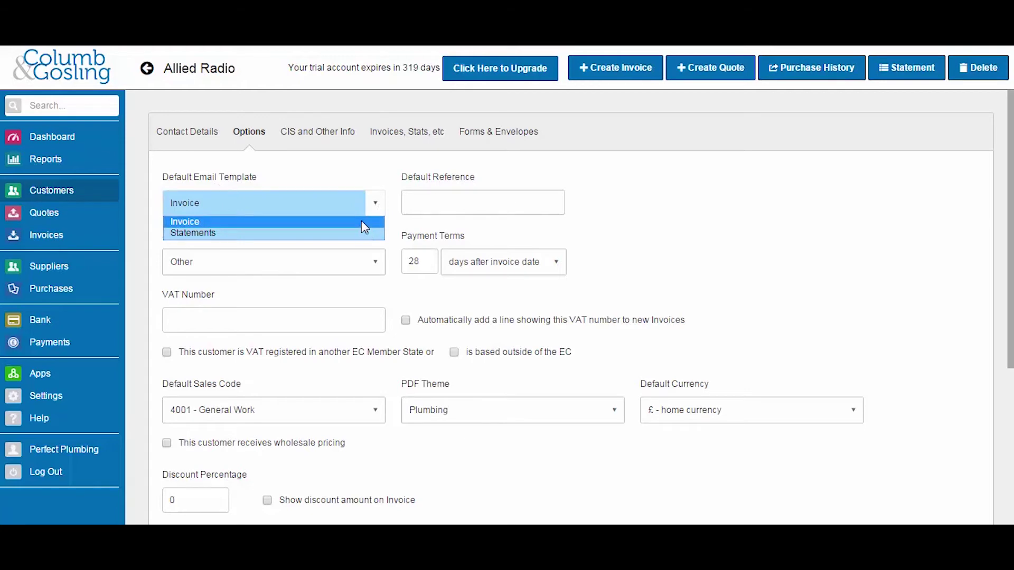
click(361, 220)
click(391, 175)
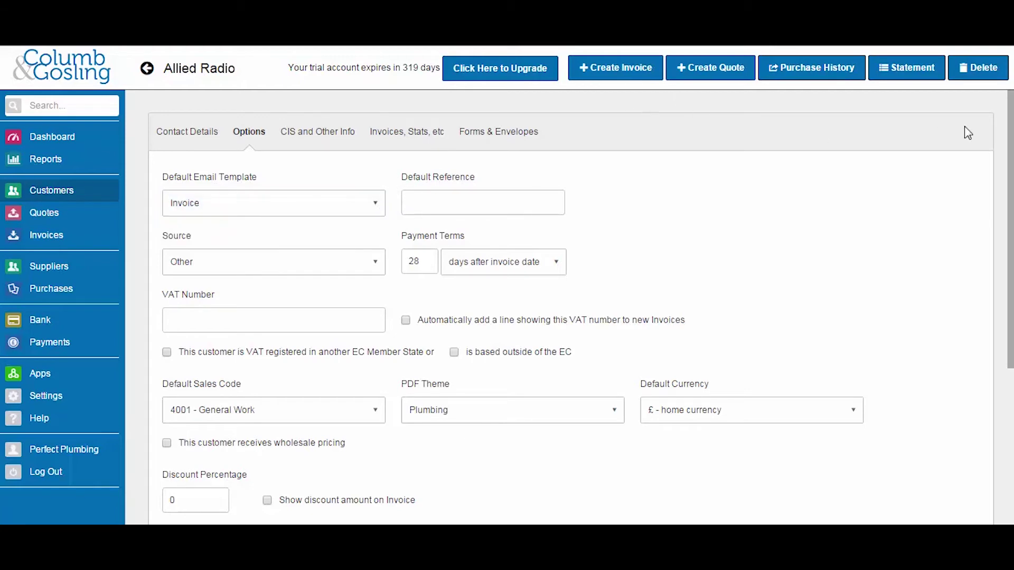
Open Allied Radio's invoice 1 and preview its email based on the Invoice template, closing it without sending
click(381, 141)
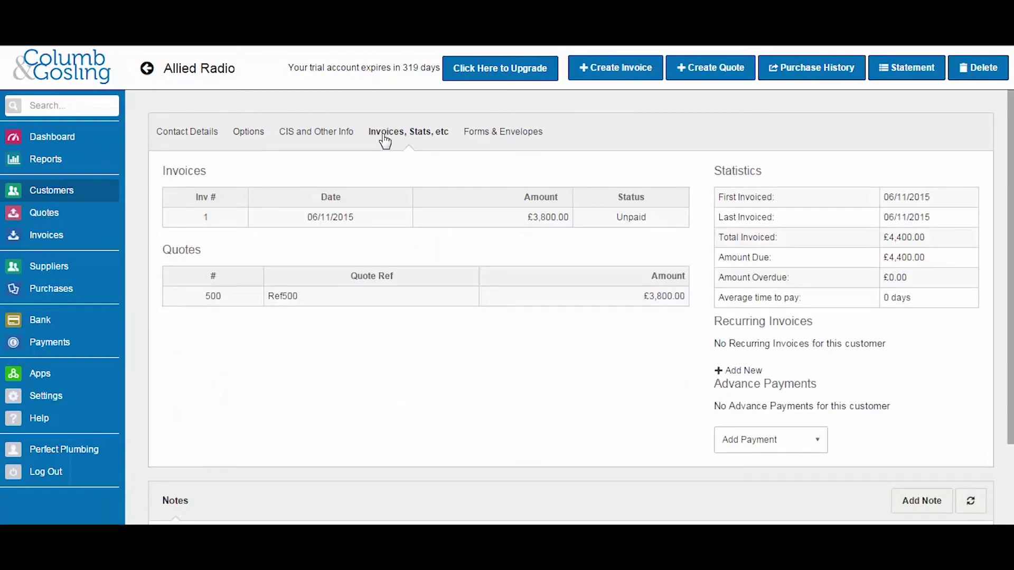
click(378, 225)
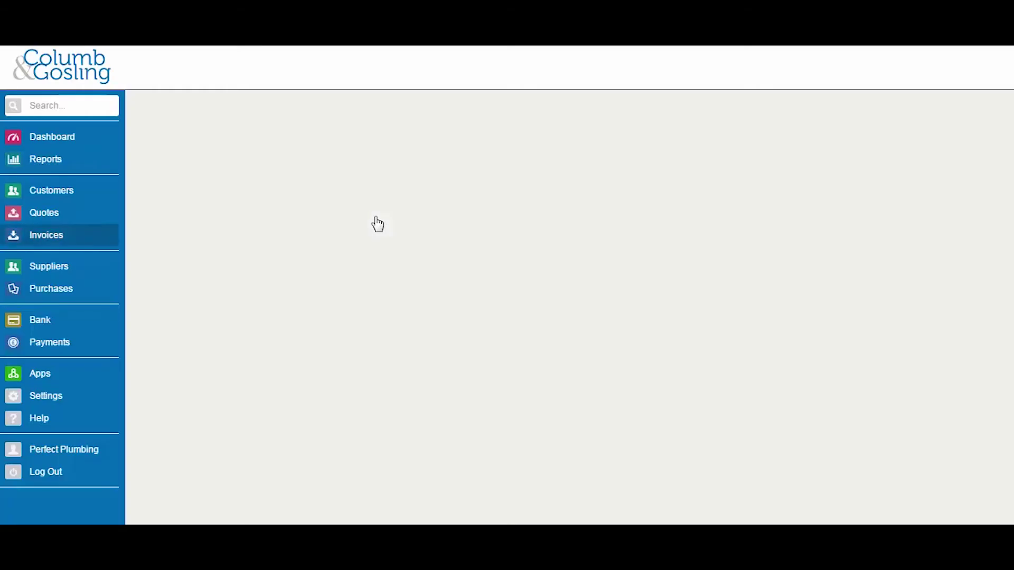
scroll(861, 368, down, 3)
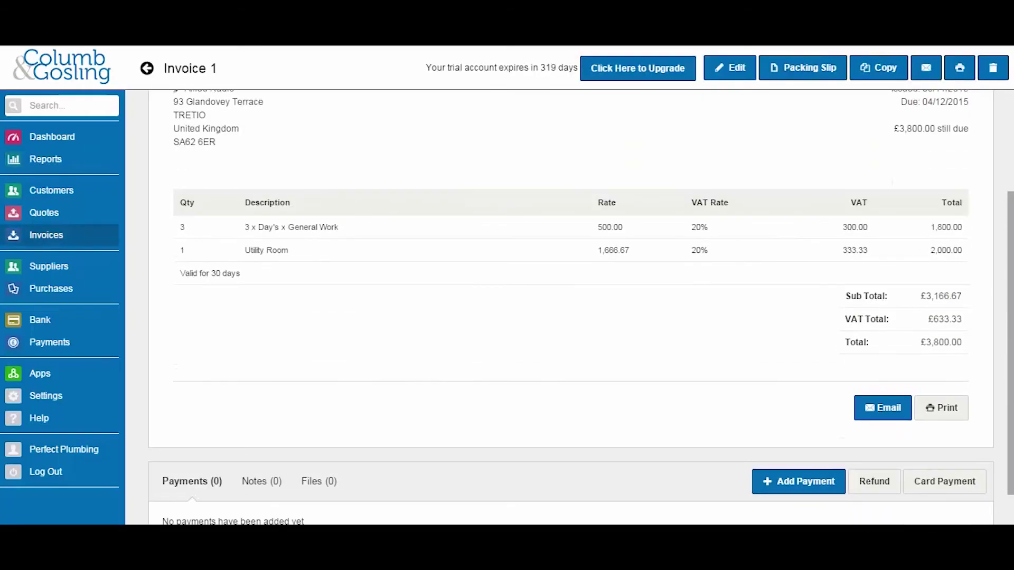
click(869, 372)
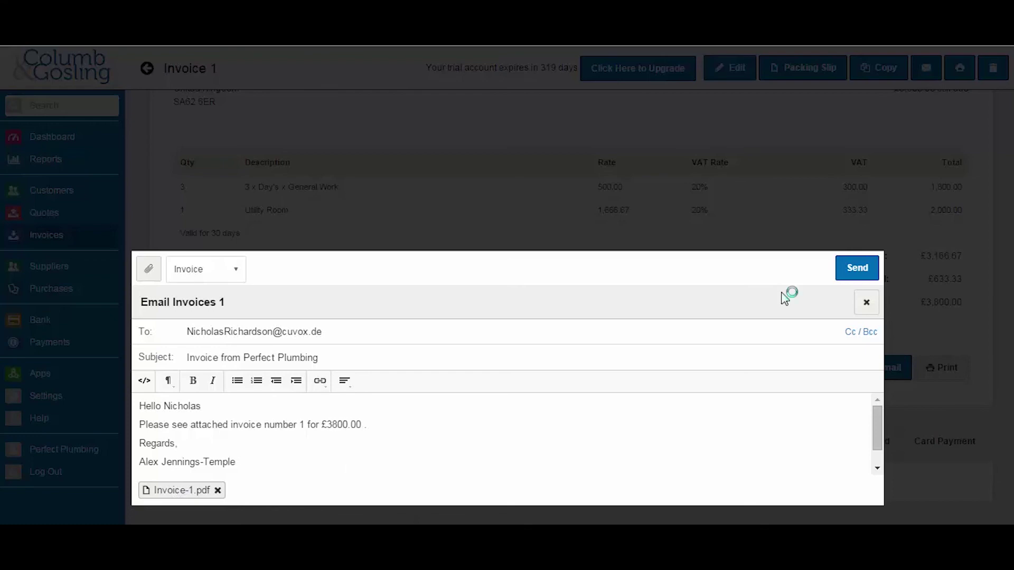
click(866, 303)
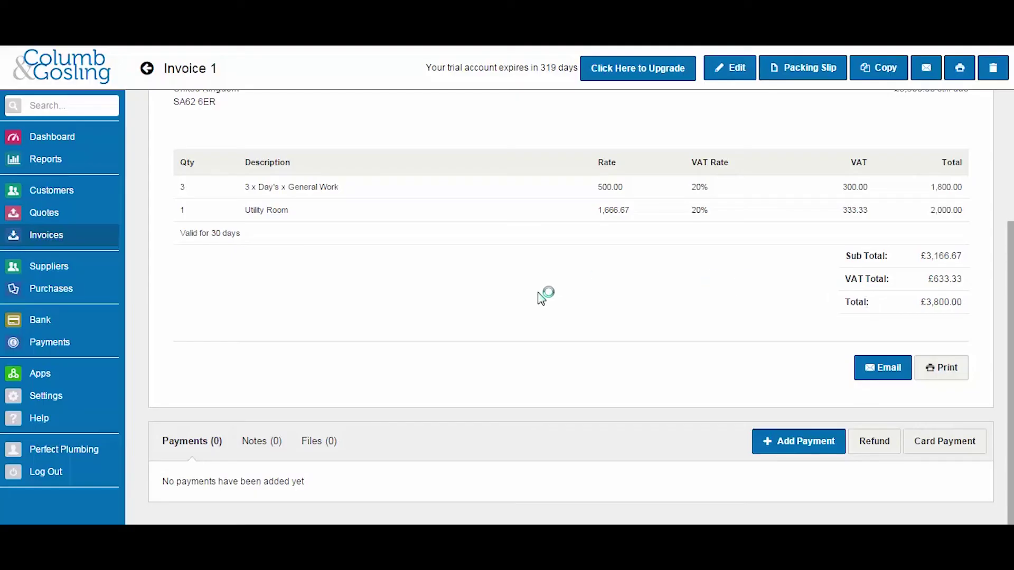